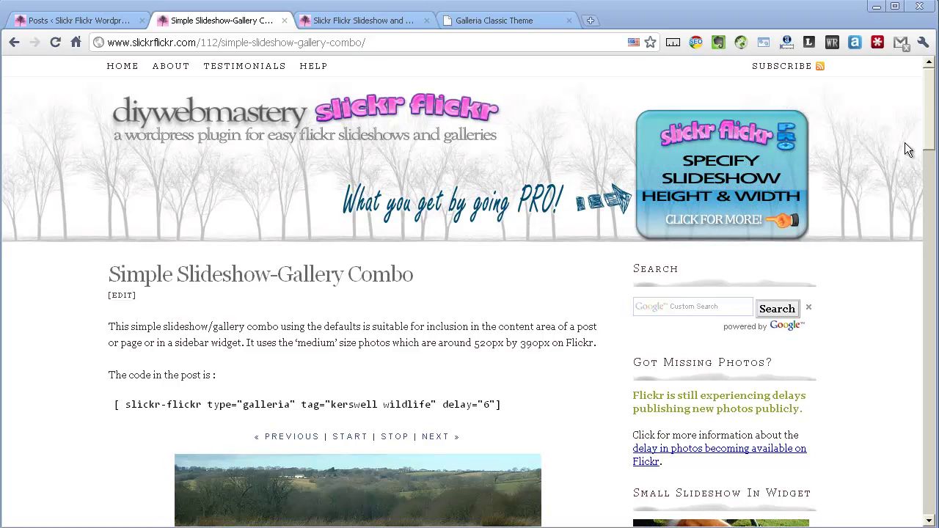
View several photos in the Simple Slideshow-Gallery Combo page's galleria by choosing their thumbnails, ending with the Sloes photo
left_click_drag(931, 141, 929, 210)
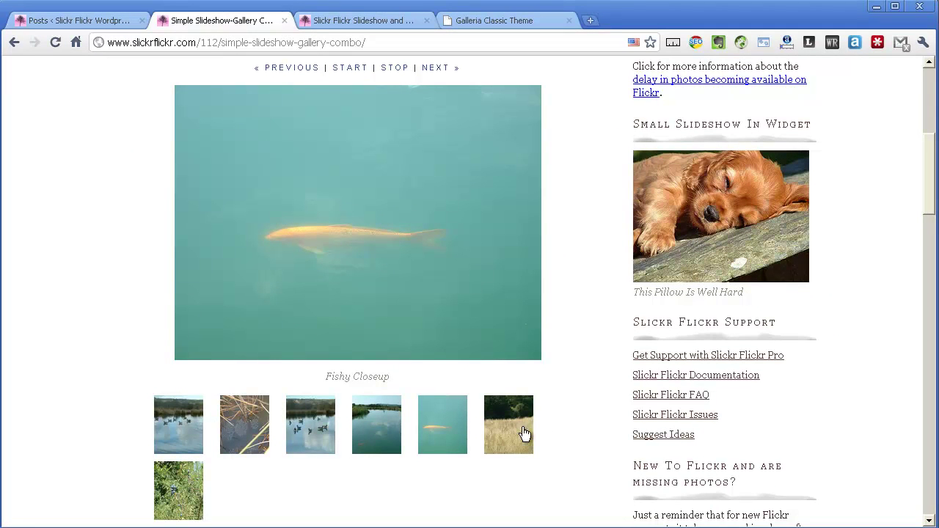
left_click(523, 434)
left_click(304, 436)
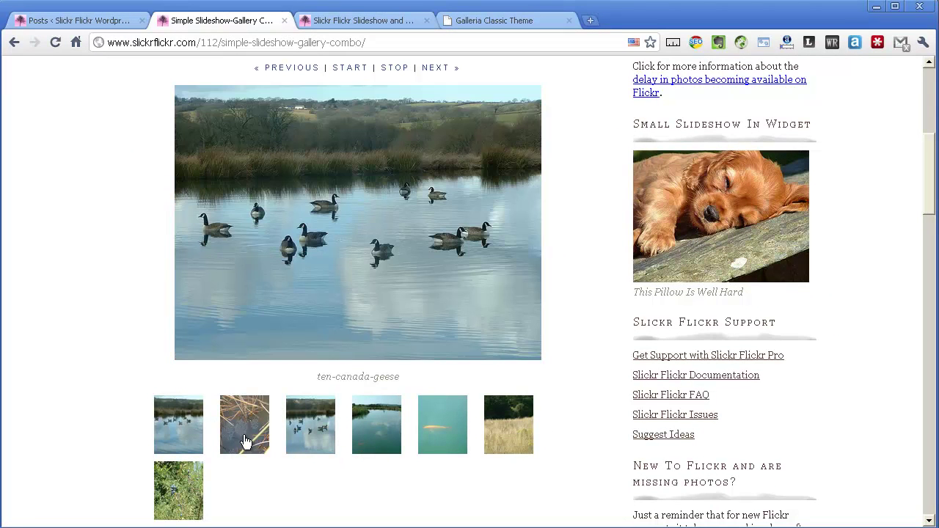
left_click(244, 437)
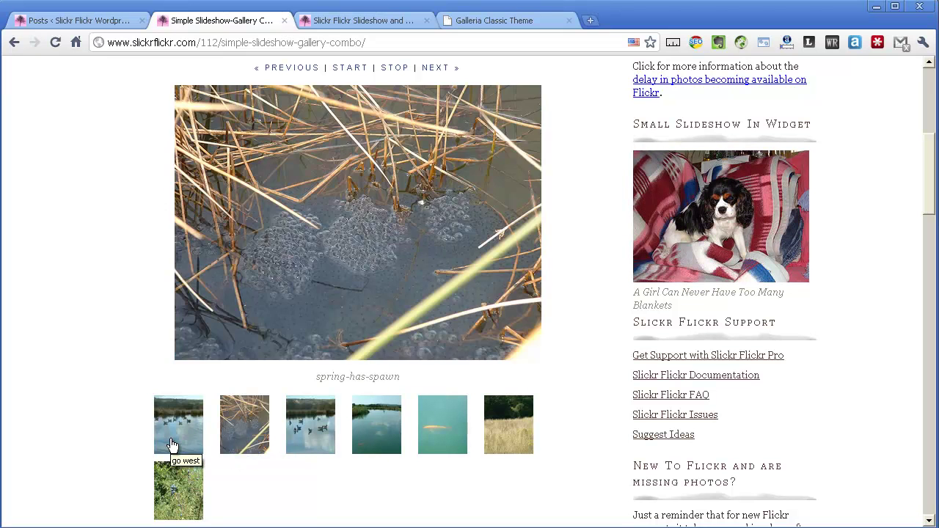
left_click(172, 446)
left_click(178, 496)
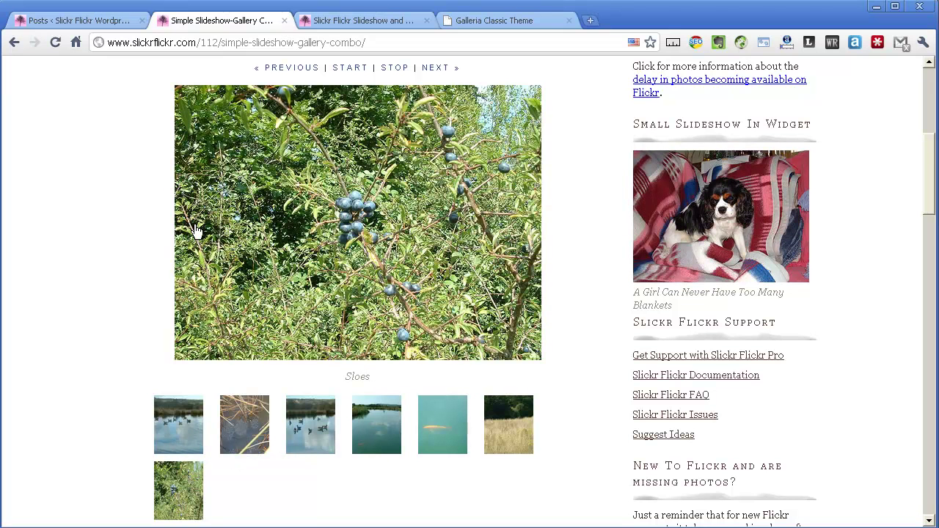
Bring up the Galleria Classic Theme demo and advance its main image to the fourth photo
left_click(463, 24)
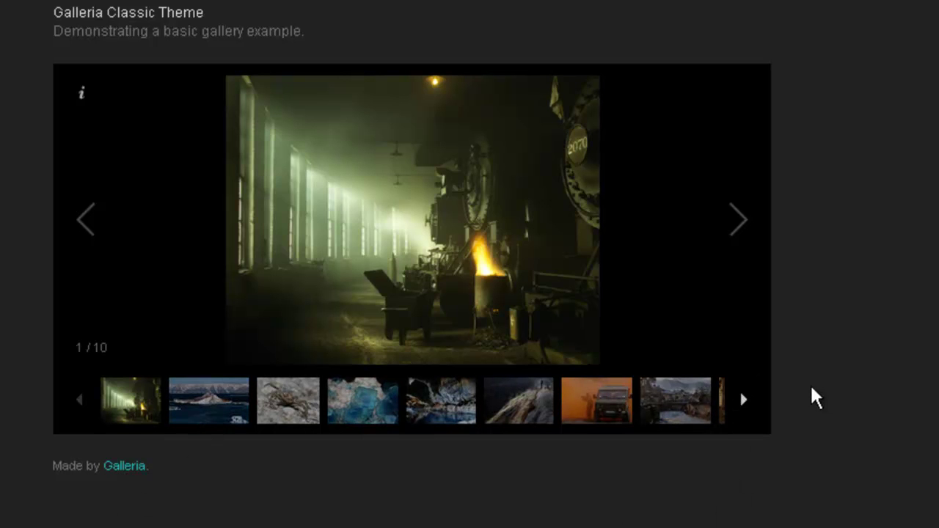
left_click(740, 225)
left_click(742, 231)
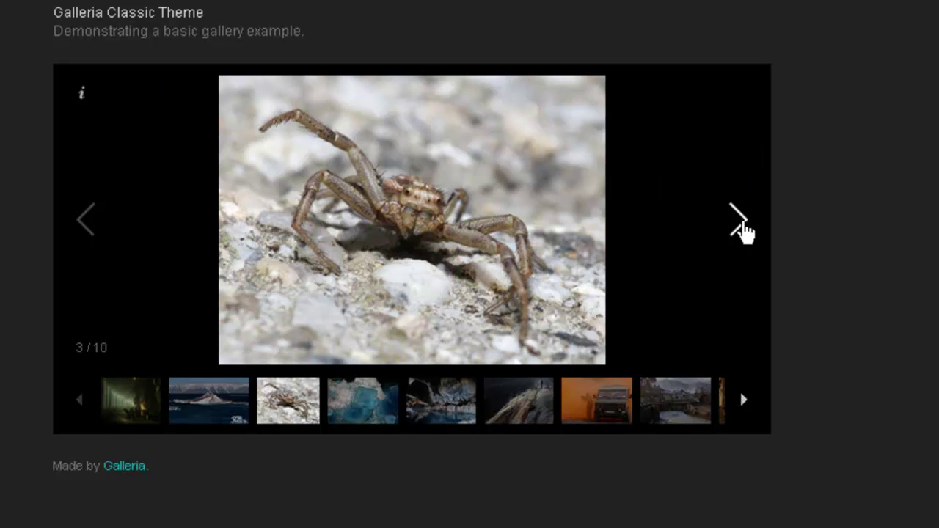
left_click(742, 230)
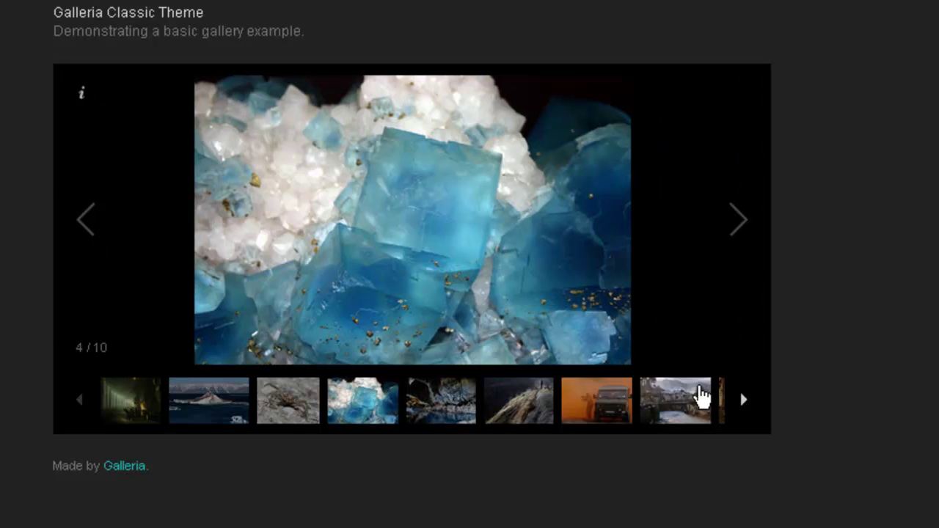
Move the demo's thumbnail carousel forward and back, and view individual photos from it, ending with the sixth
left_click(742, 401)
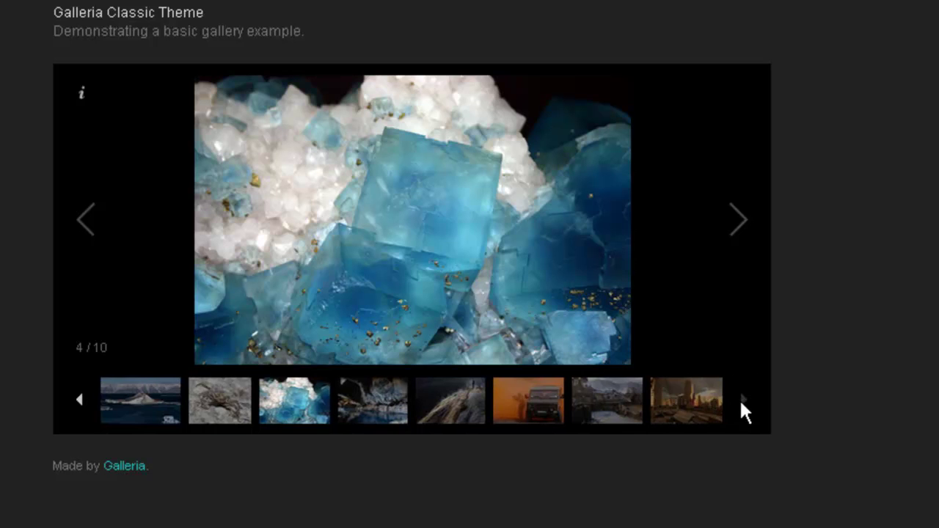
left_click(82, 405)
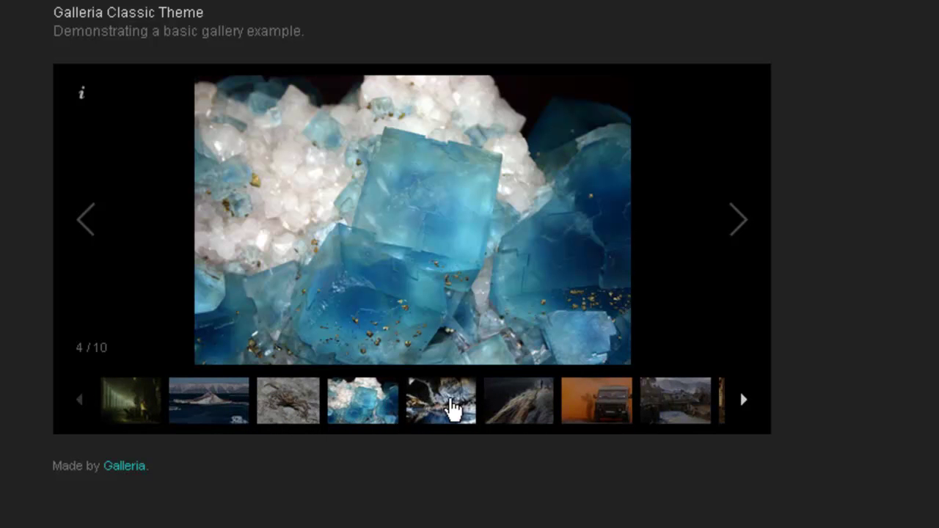
left_click(456, 411)
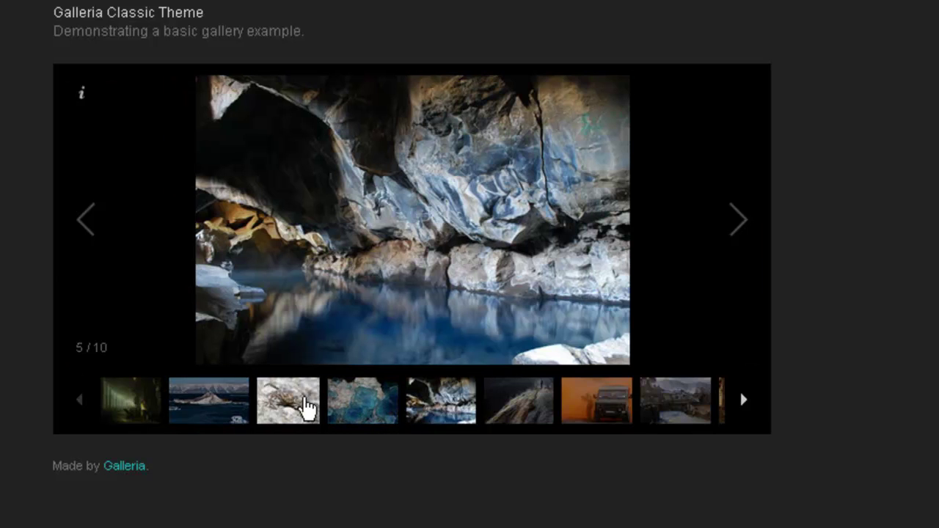
left_click(298, 407)
left_click(220, 408)
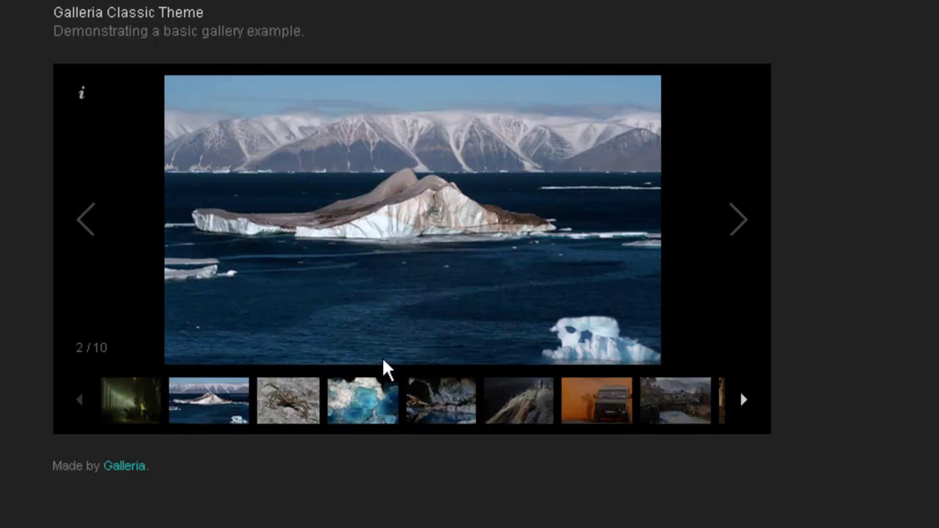
left_click(518, 401)
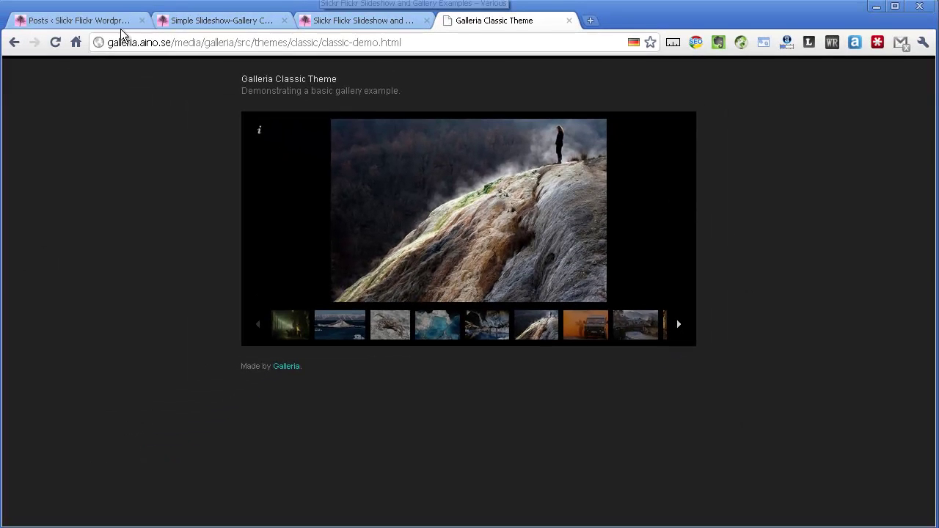
Return to the WordPress admin and open the Slickr Flickr plugin's settings page
left_click(79, 20)
scroll(121, 117, "down", 8)
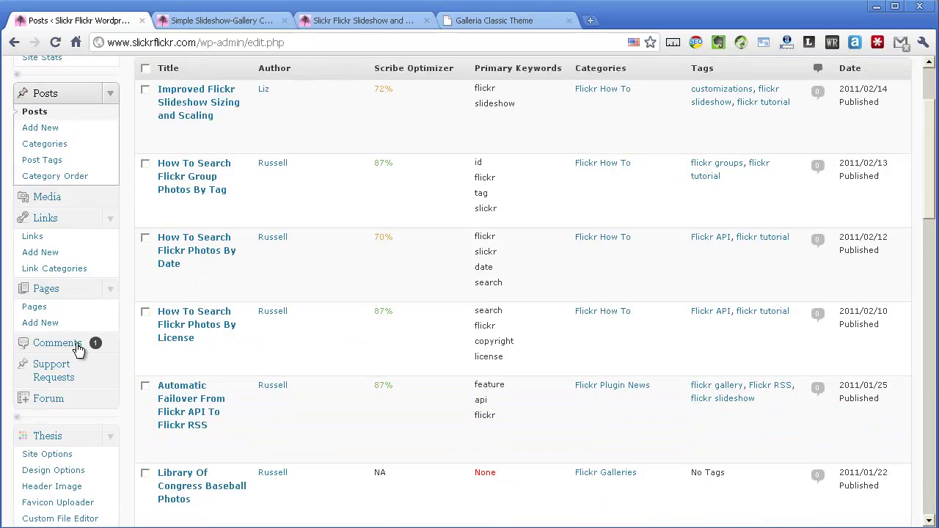
scroll(69, 378, "down", 5)
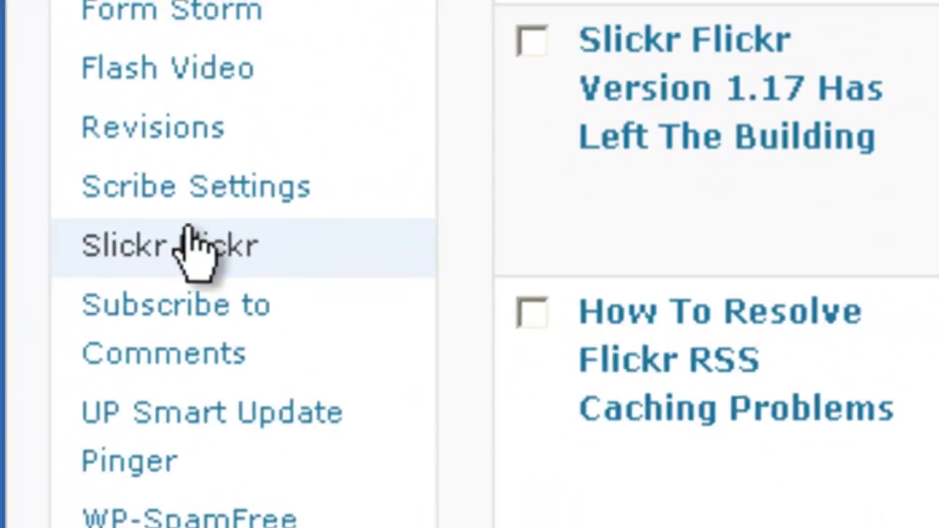
left_click(195, 250)
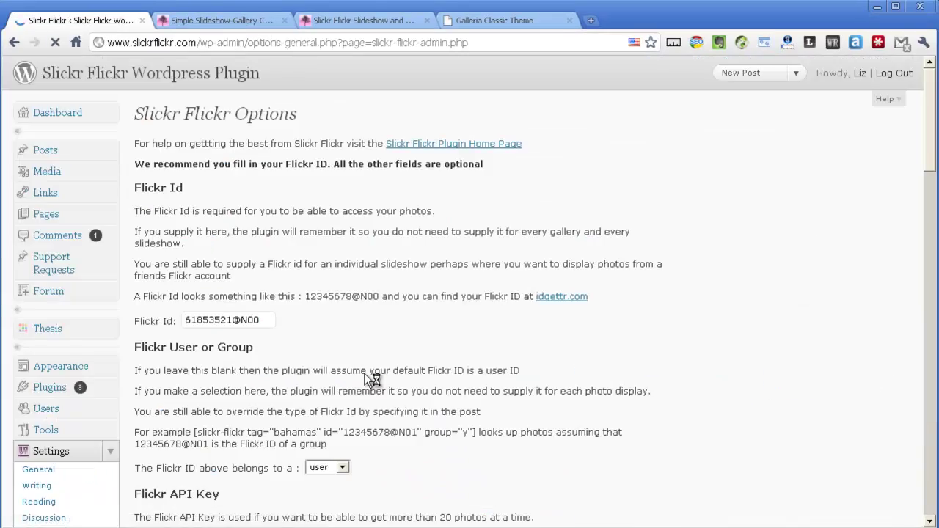
Set the Galleria version to "Galleria 1.2 - with carousel and skins" and save the plugin settings
scroll(357, 340, "down", 3)
scroll(352, 341, "down", 10)
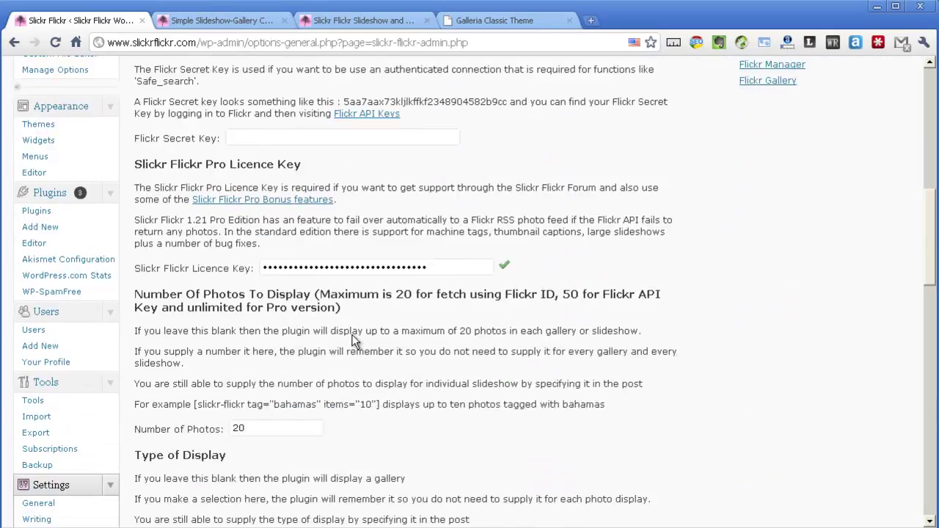
scroll(352, 341, "down", 8)
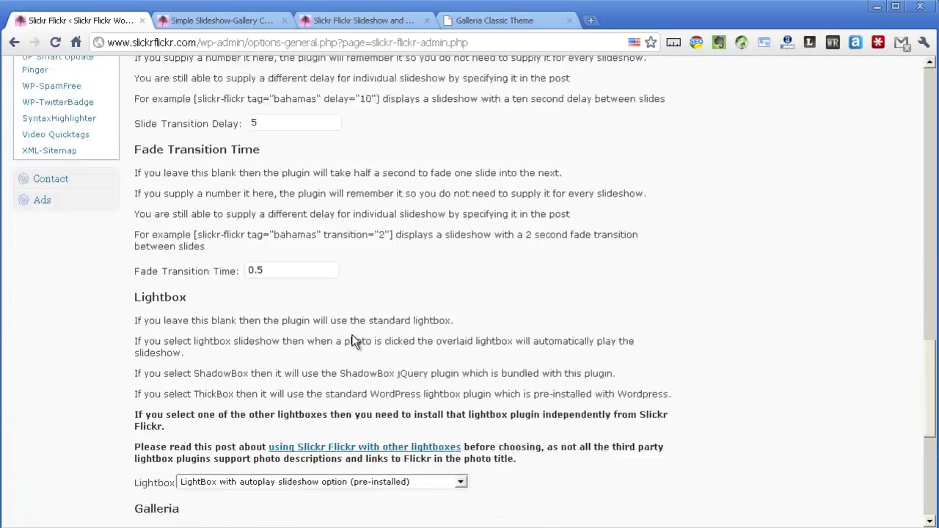
scroll(356, 340, "down", 3)
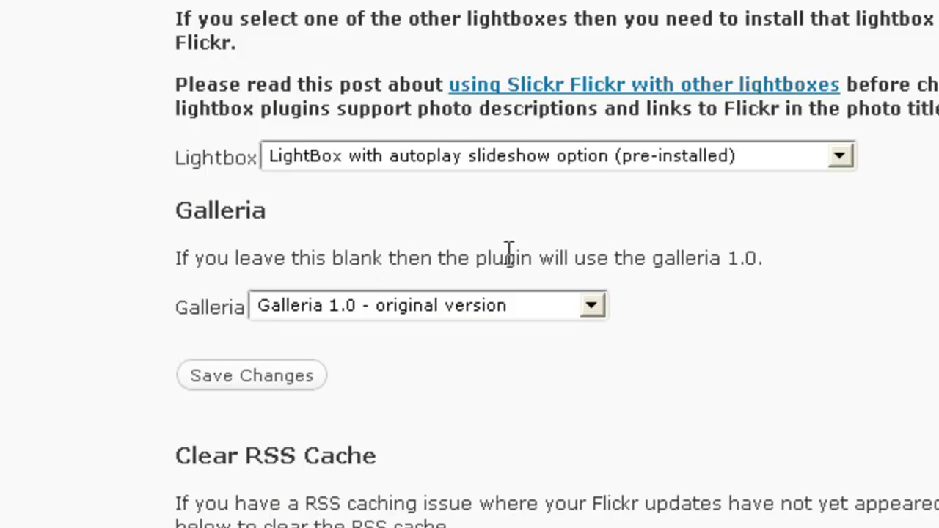
left_click(402, 308)
left_click(400, 350)
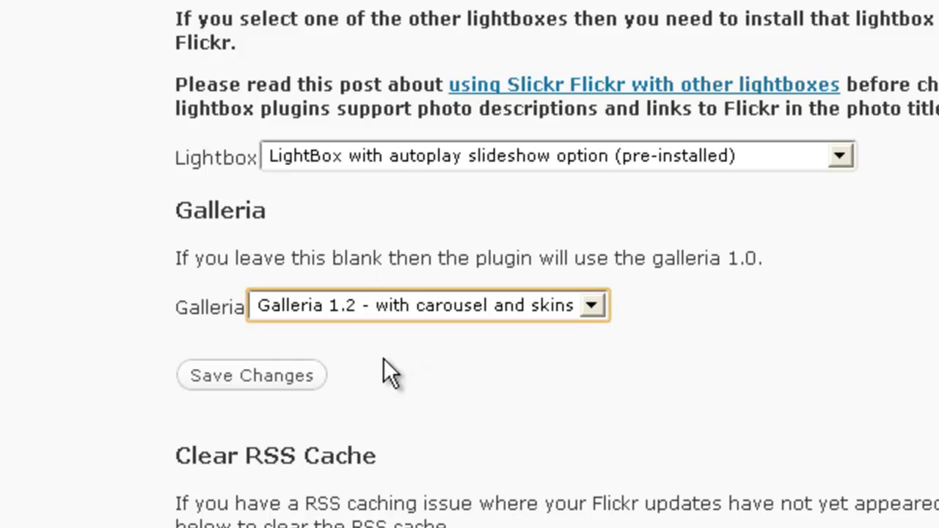
left_click(250, 376)
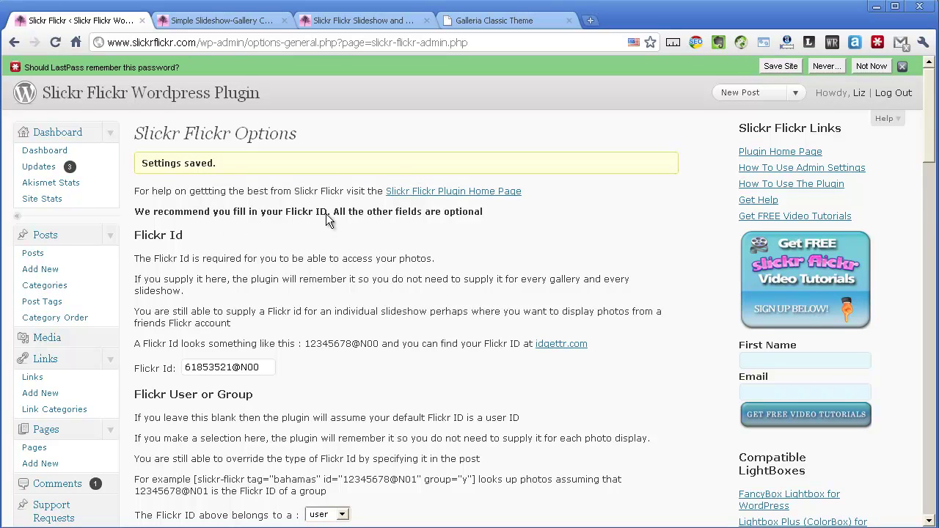
Reload the Simple Slideshow-Gallery Combo page and view photos in its galleria using the thumbnails, ending with the last one
left_click(210, 26)
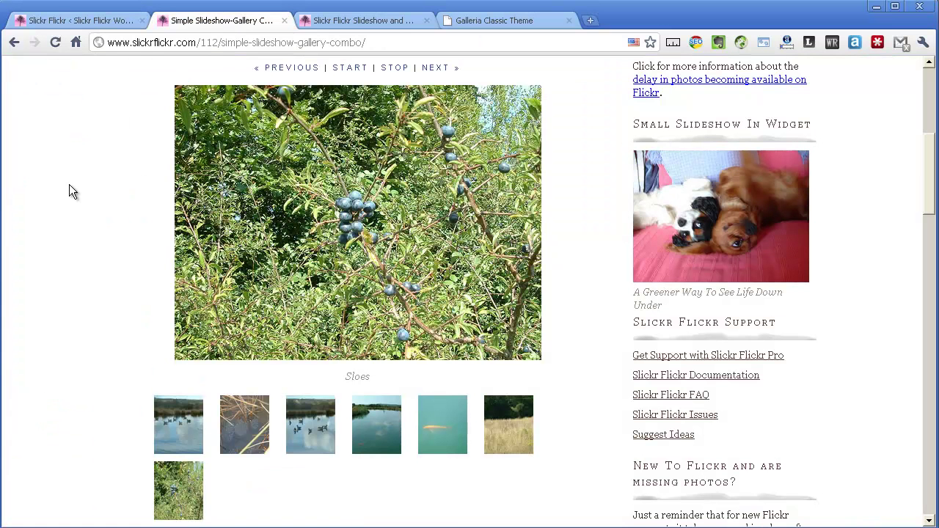
right_click(68, 174)
left_click(106, 210)
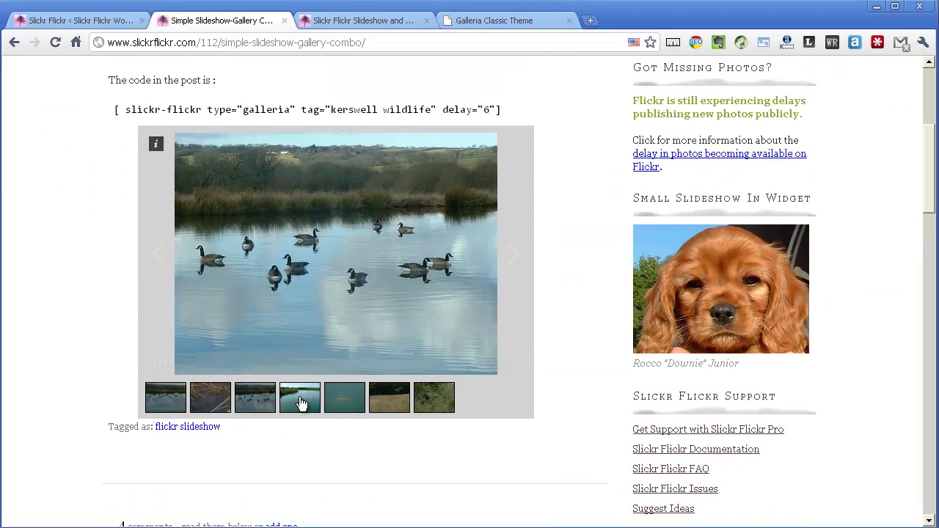
left_click(347, 400)
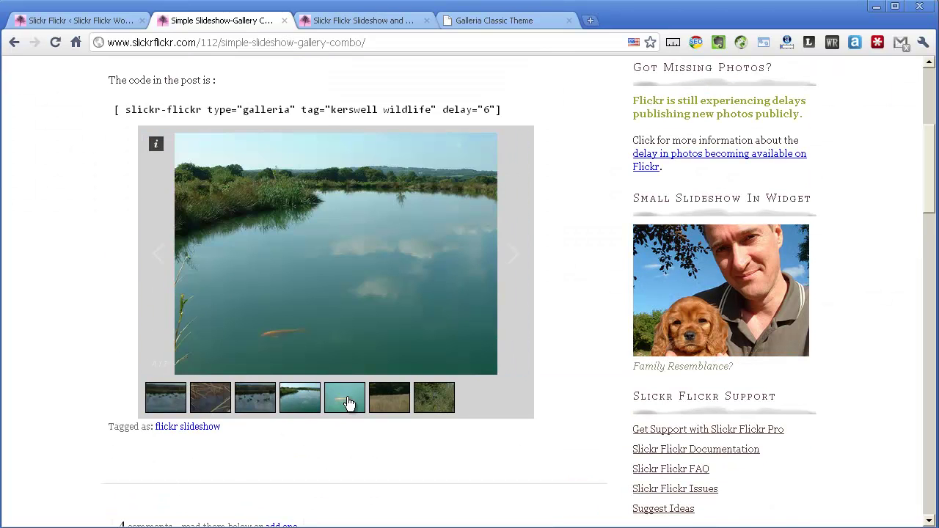
left_click(393, 404)
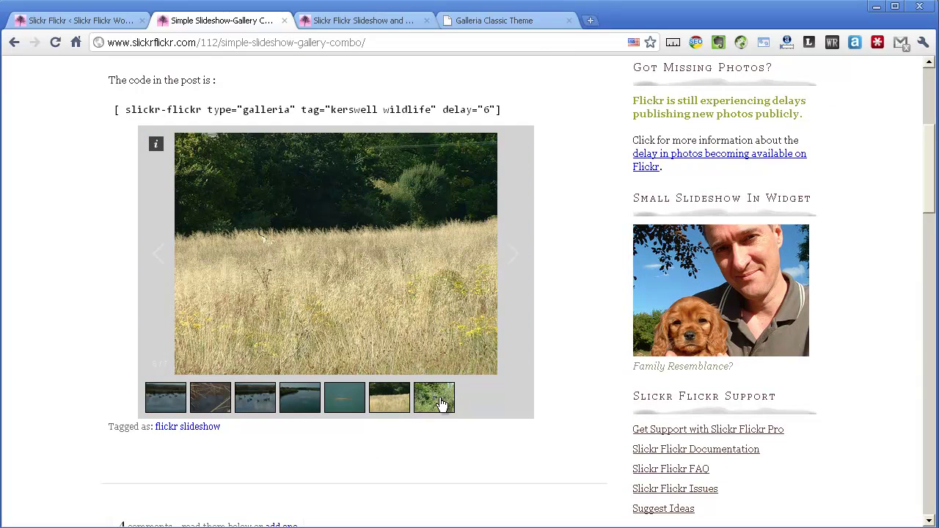
left_click(440, 404)
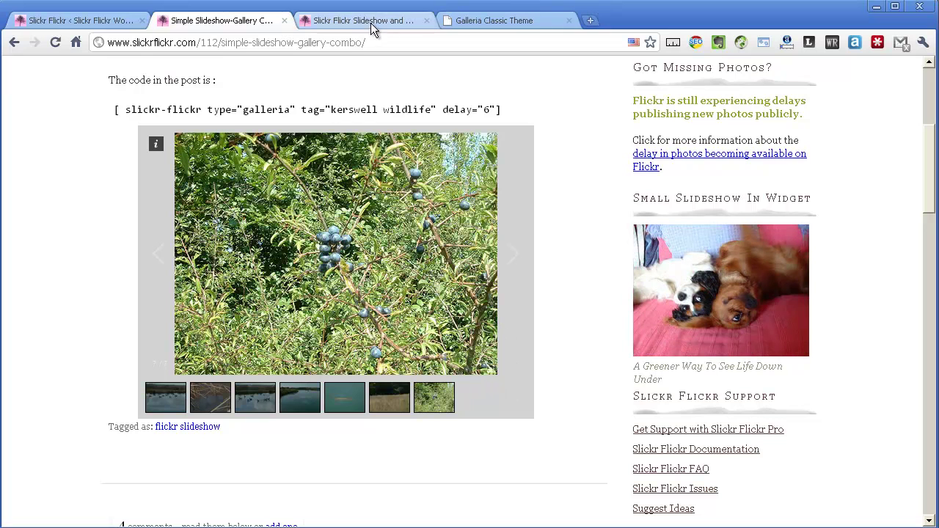
Go to the Flickr Exhibition Galleria on the various Slickr Flickr examples page and reload that page
left_click(371, 27)
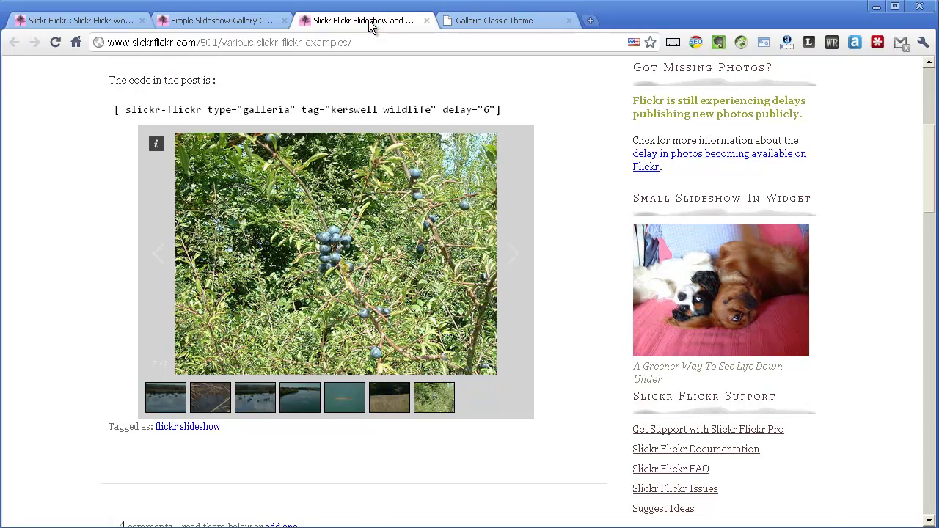
scroll(151, 211, "down", 3)
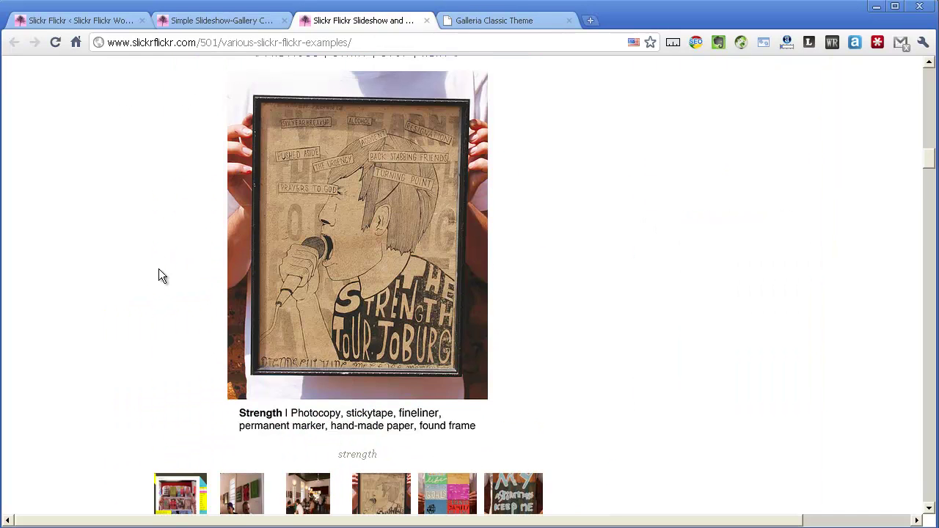
mouse_move(930, 163)
left_mouse_down()
mouse_move(931, 70)
mouse_move(927, 176)
mouse_move(929, 161)
left_mouse_up()
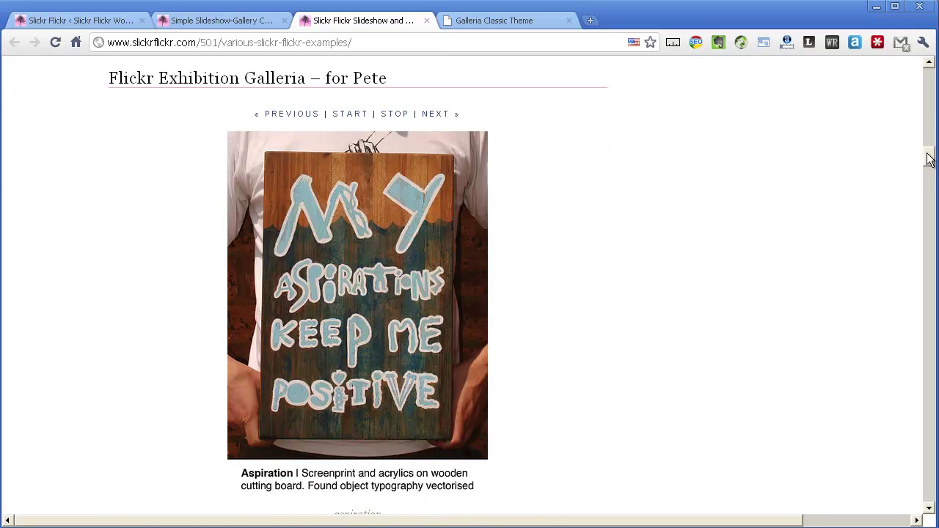
right_click(156, 202)
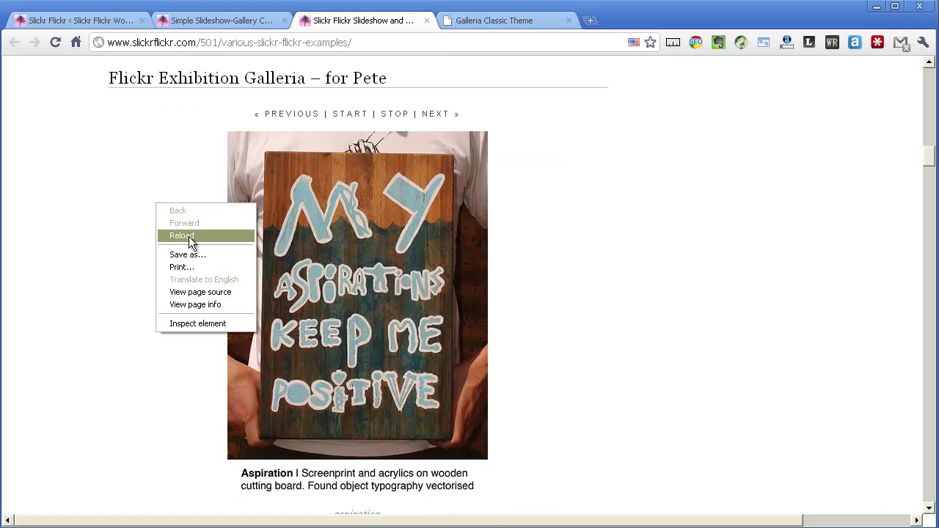
left_click(188, 236)
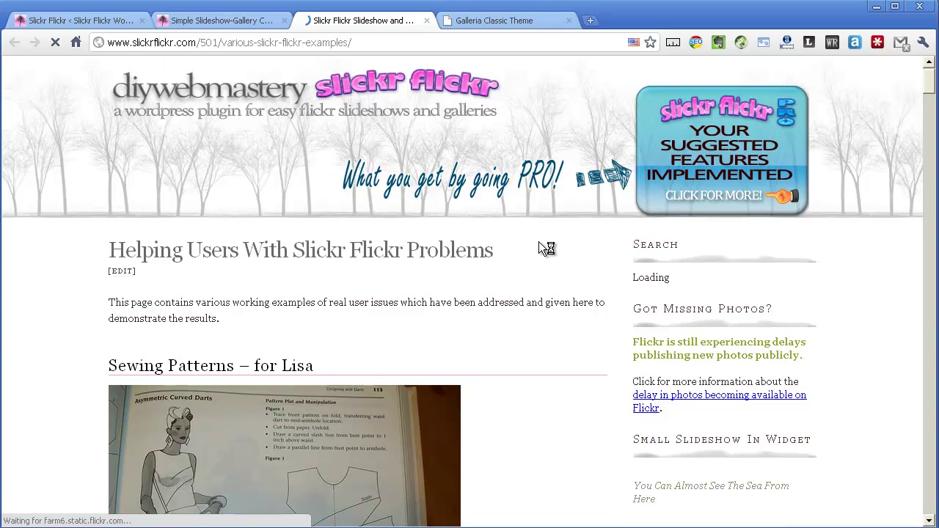
Find the Flickr Exhibition Galleria on the reloaded examples page and view its second and third photos from the carousel
scroll(540, 242, "down", 3)
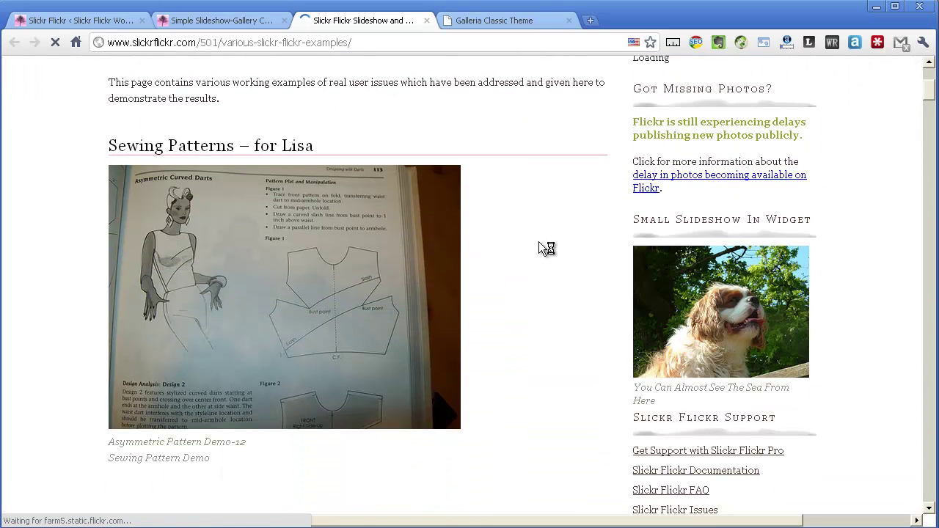
scroll(539, 242, "down", 5)
scroll(540, 248, "down", 8)
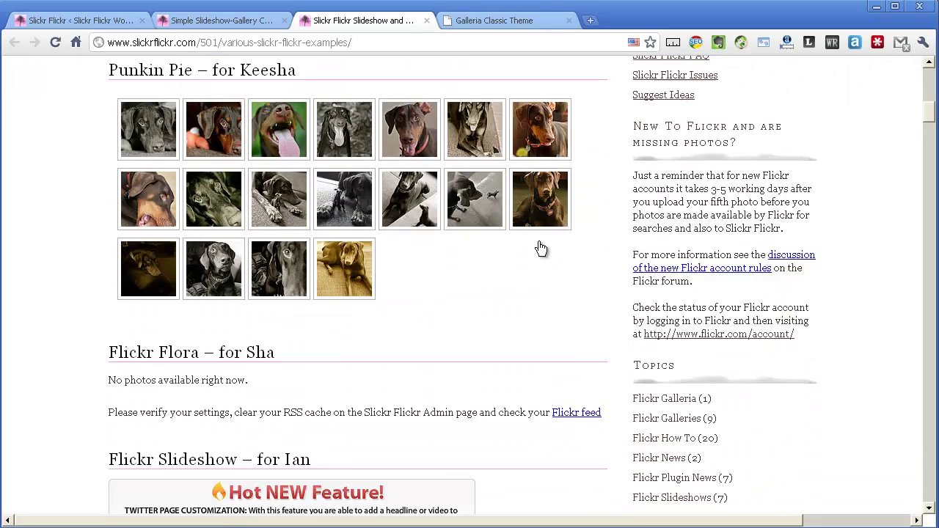
scroll(540, 248, "down", 8)
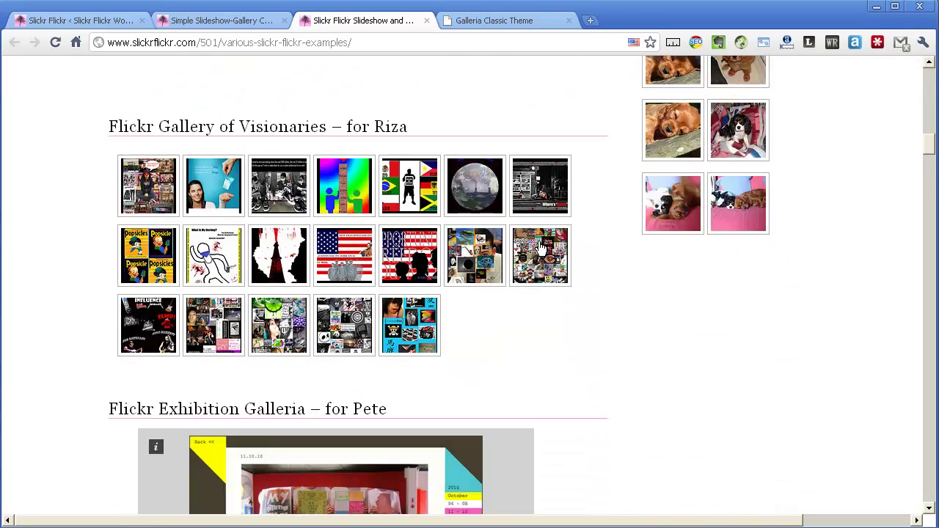
scroll(540, 249, "up", 1)
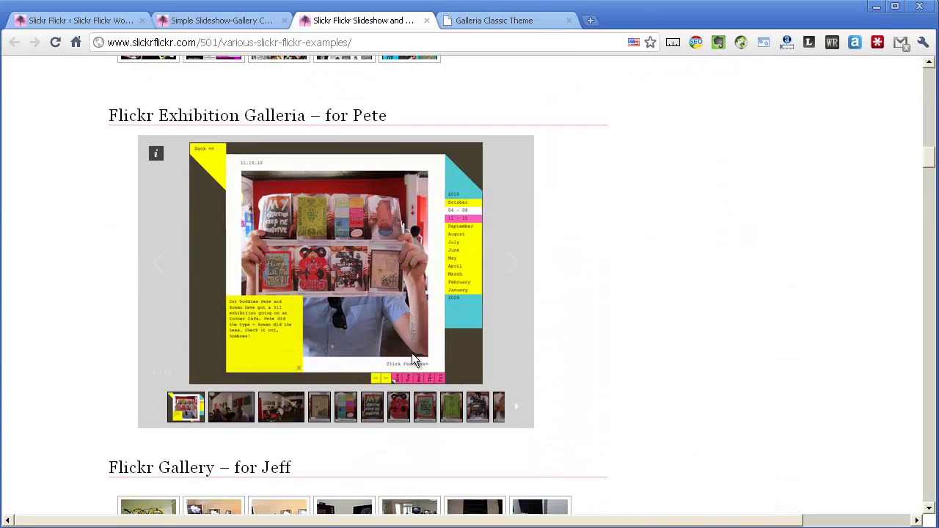
left_click(246, 409)
left_click(278, 408)
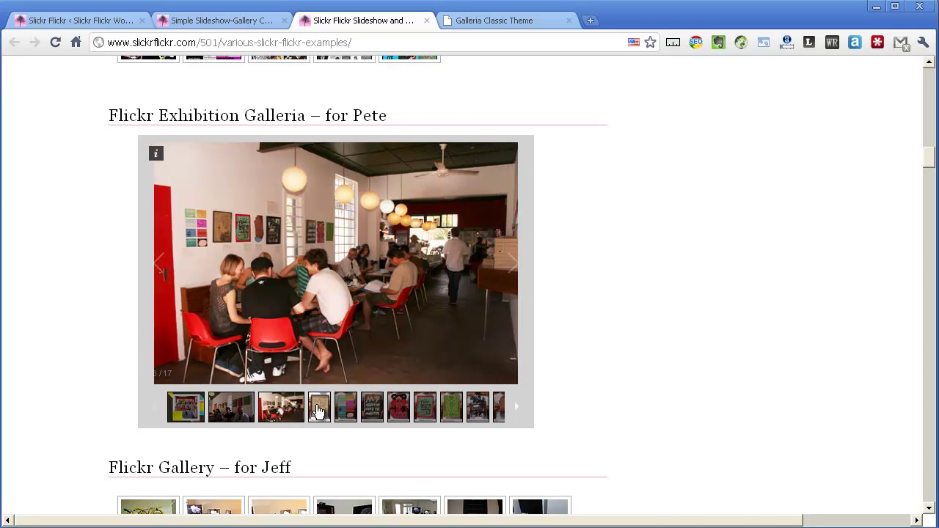
View the fourth, sixth, eighth, ninth, tenth and eleventh photos in the Flickr Exhibition Galleria using its carousel thumbnails
left_click(319, 409)
left_click(372, 408)
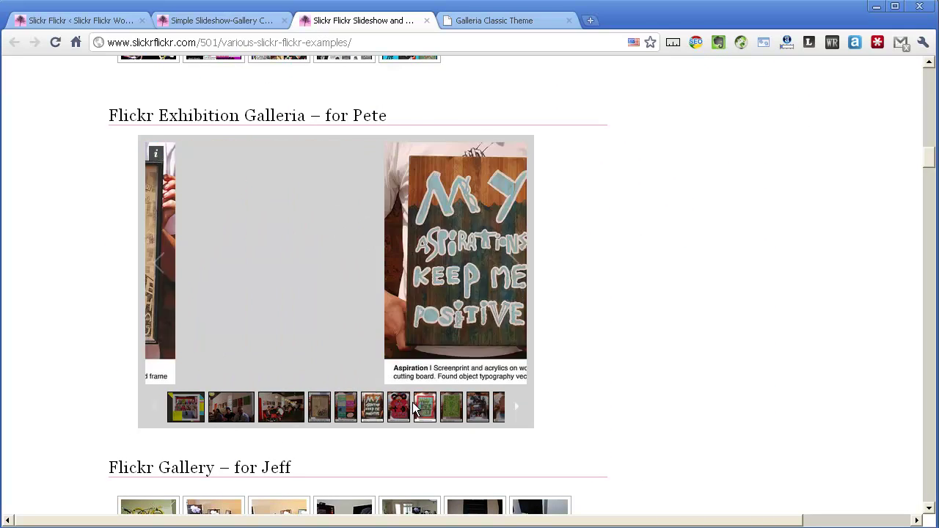
left_click(424, 409)
left_click(451, 410)
left_click(478, 409)
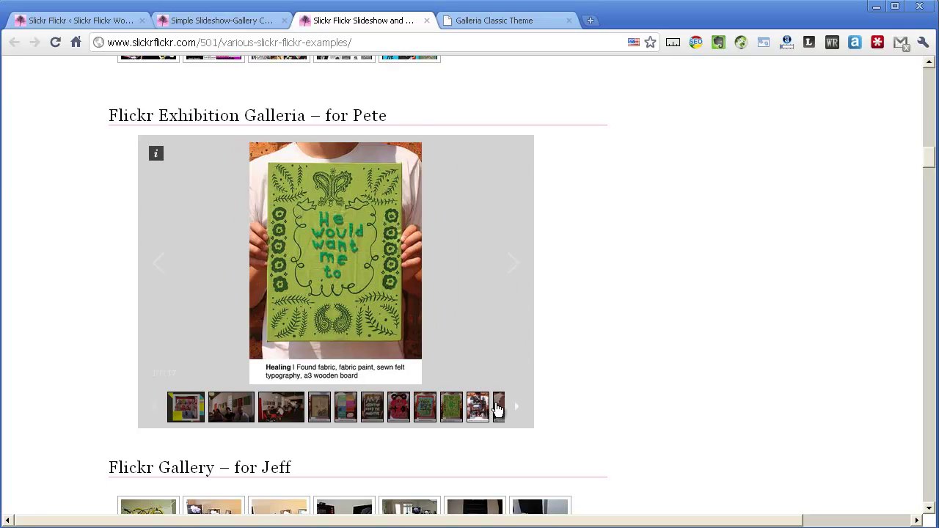
left_click(501, 410)
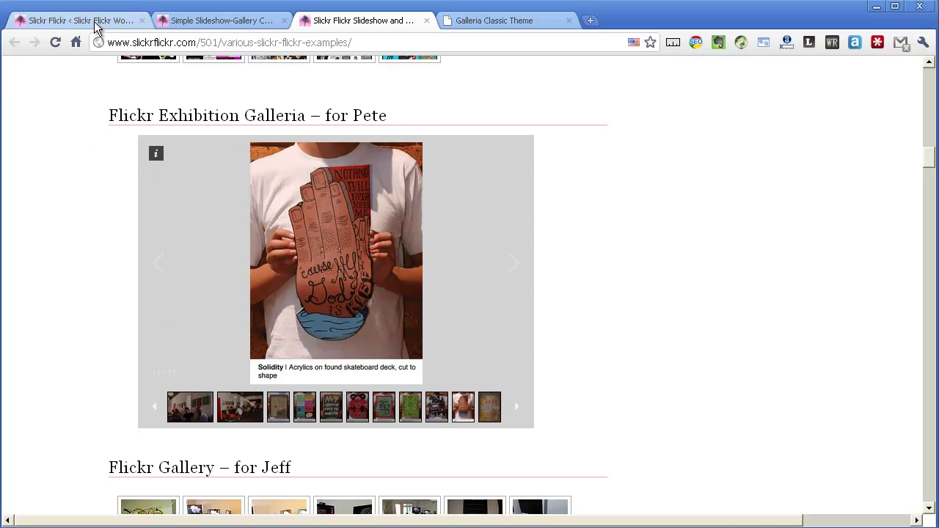
Return to the Slickr Flickr plugin settings, set the Galleria version to "Galleria 1.0 - original version" and save the changes
left_click(95, 26)
scroll(251, 299, "down", 8)
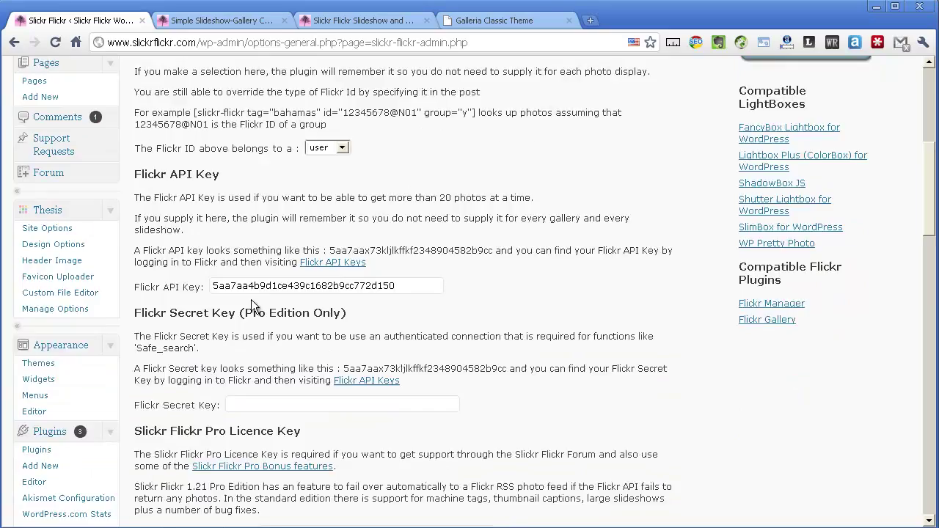
scroll(251, 307, "down", 15)
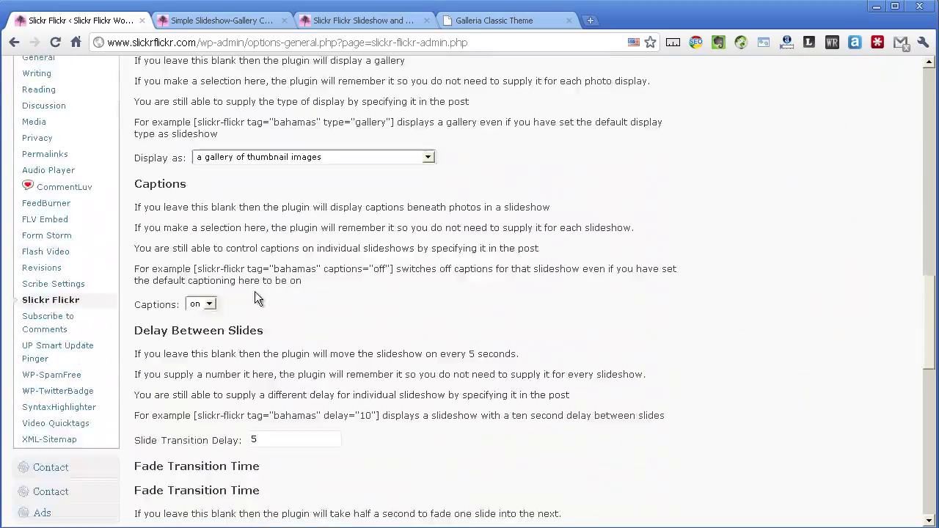
scroll(276, 282, "down", 5)
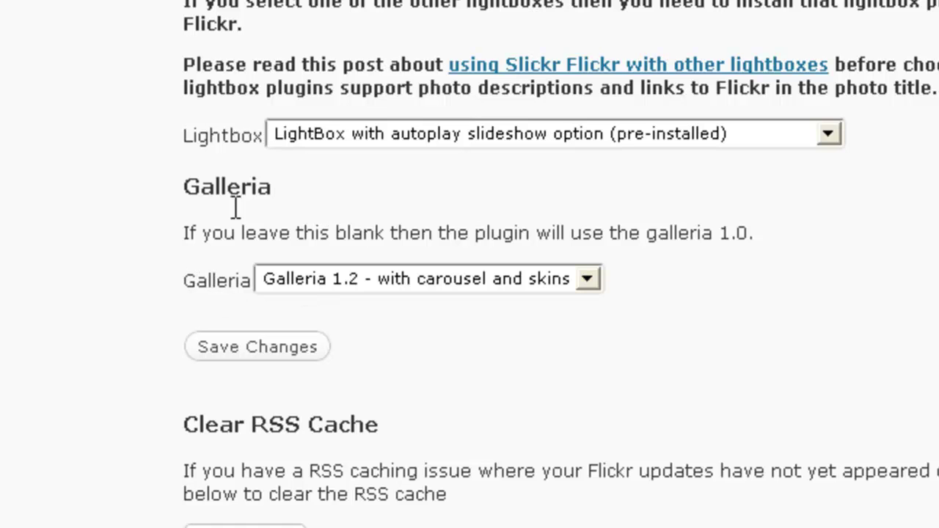
left_click(453, 283)
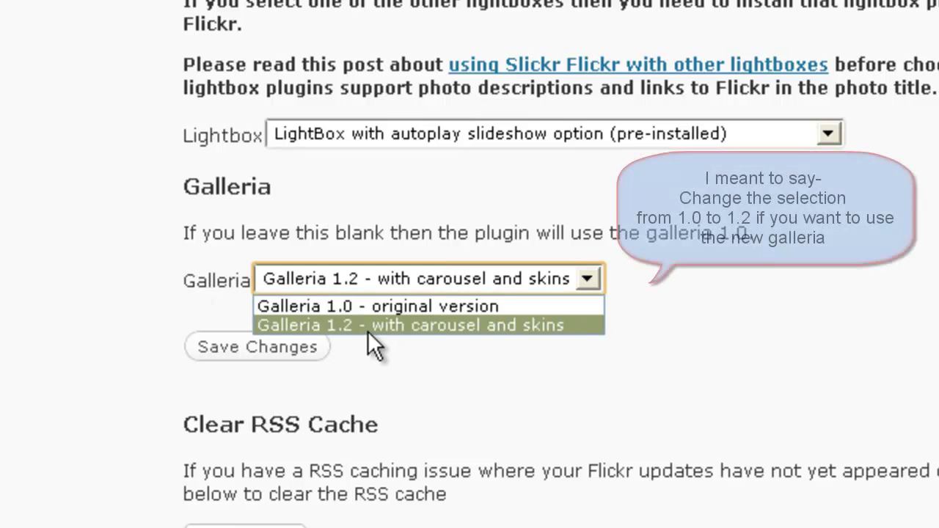
left_click(356, 308)
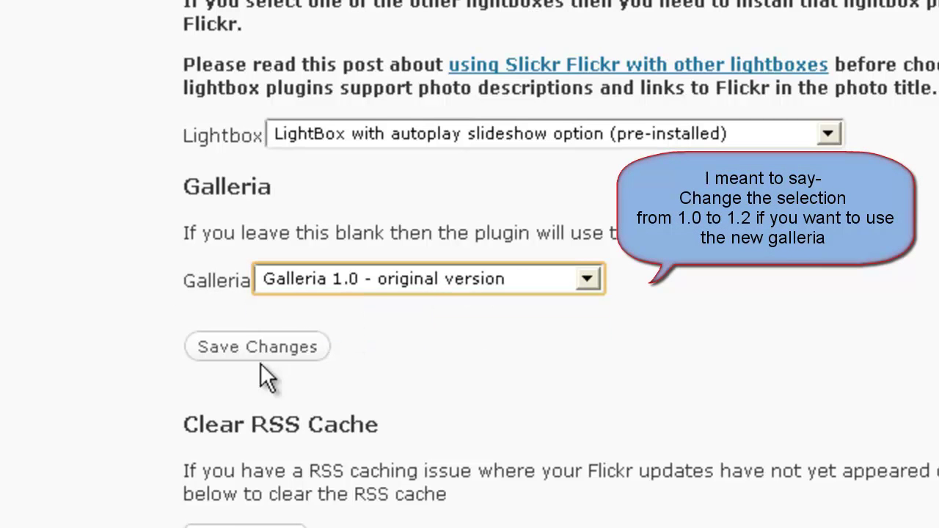
left_click(279, 351)
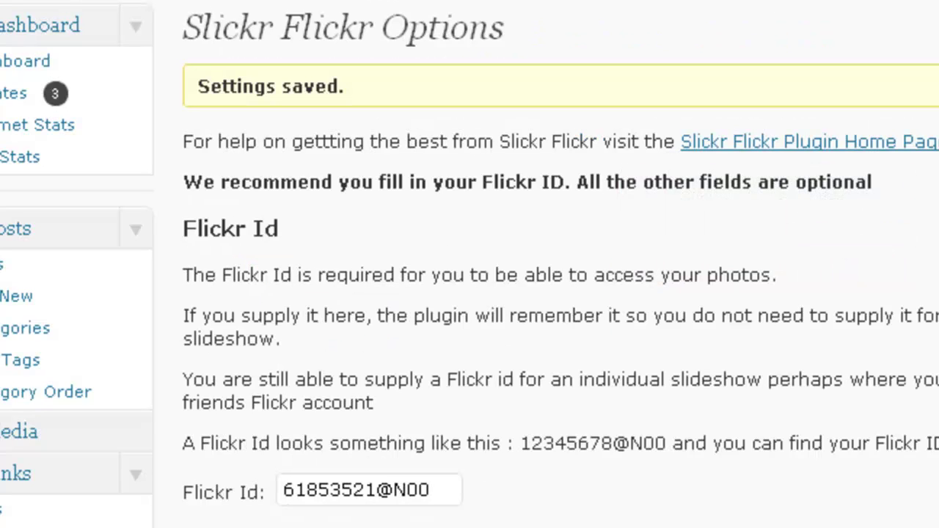